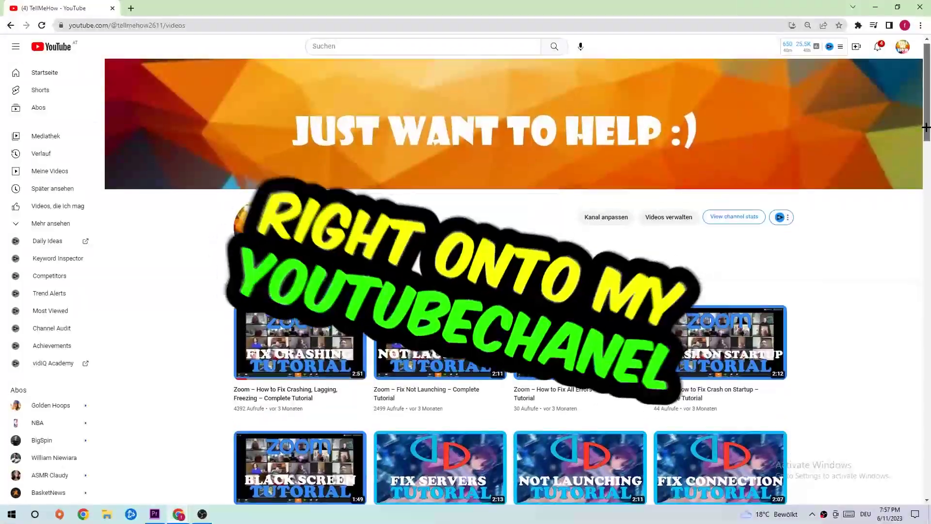
Step: Open Settings from the Start menu and go to Update & Security's Windows Update page, which reports up to date
scroll(514, 291, "down", 5)
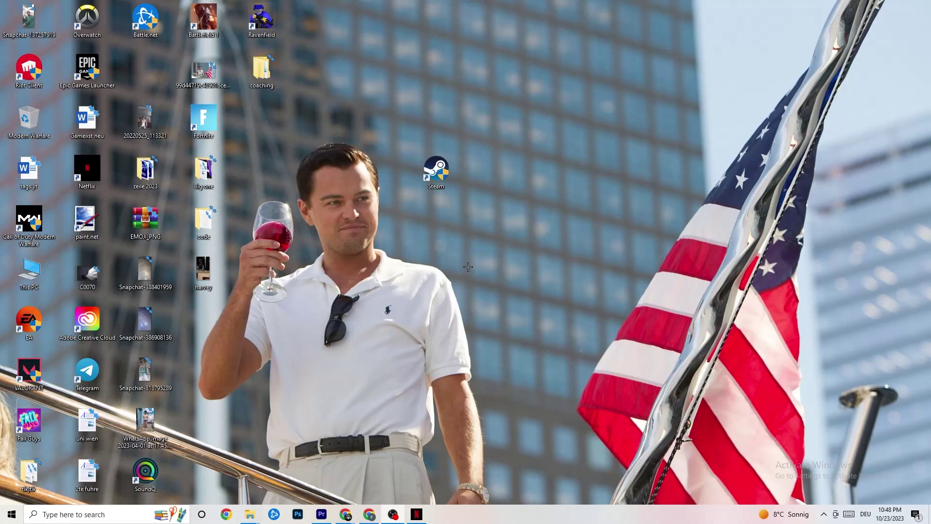
left_click(6, 521)
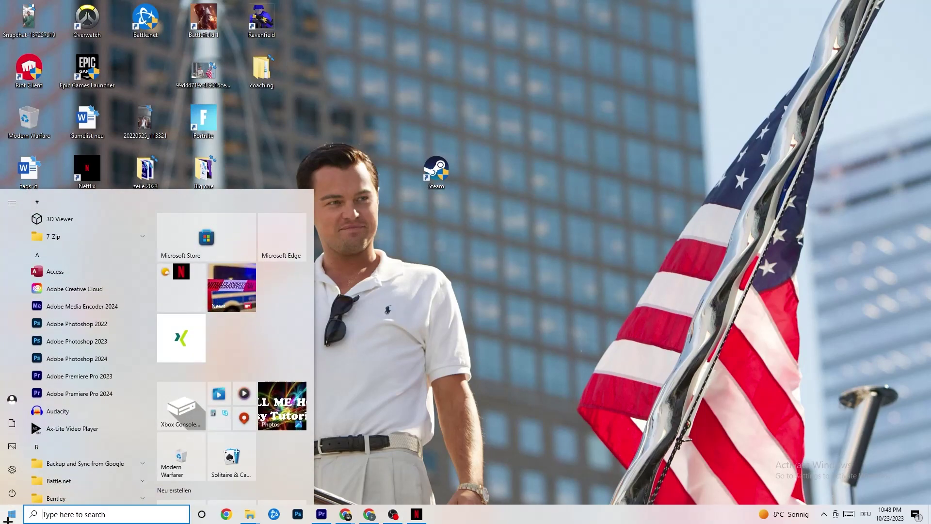
left_click(12, 469)
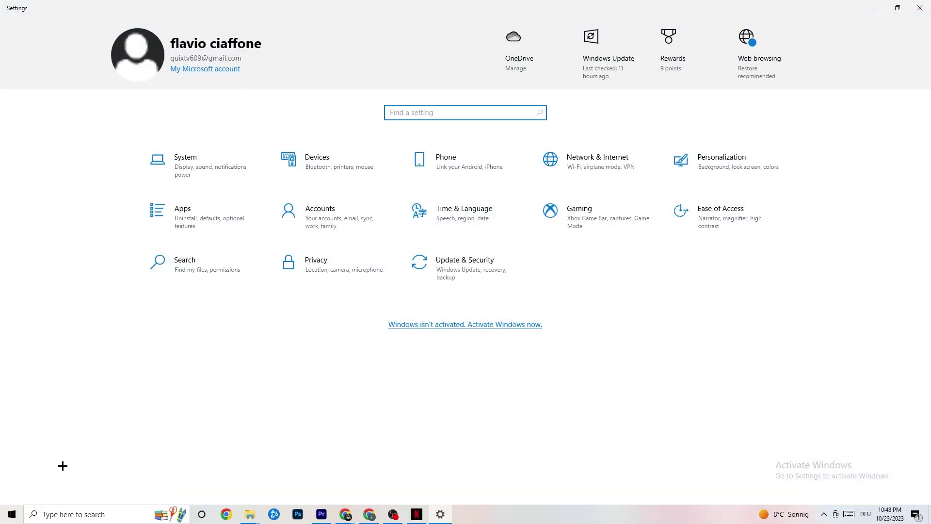
left_click(449, 277)
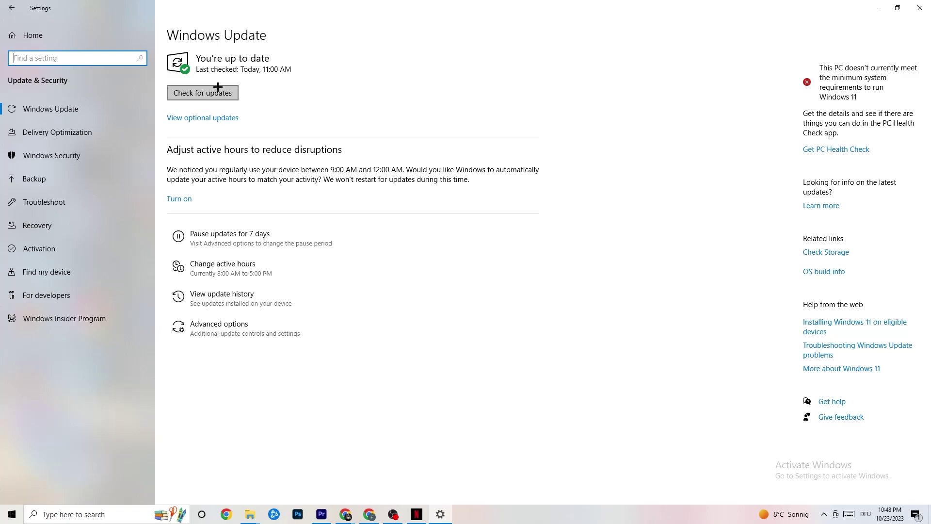
left_click(286, 64)
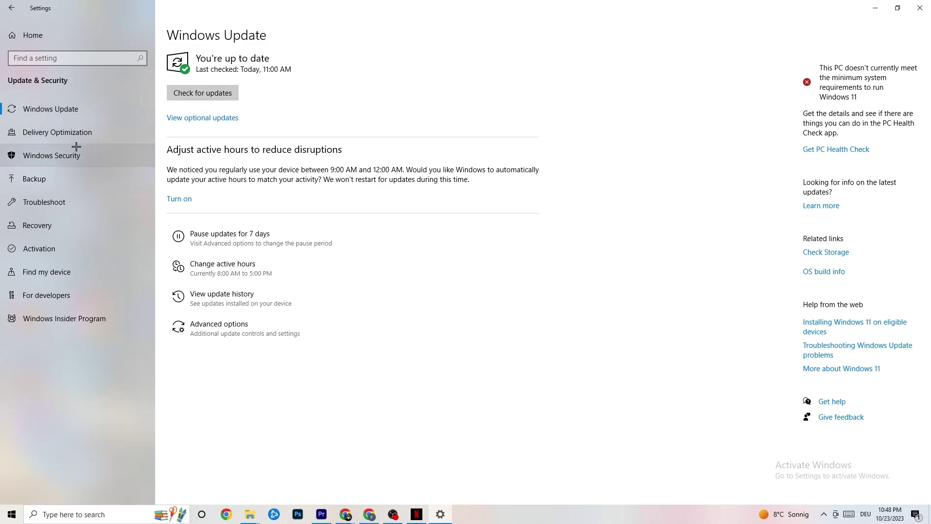
Step: View the Troubleshoot page, then minimise the Settings window to show the desktop
left_click(58, 205)
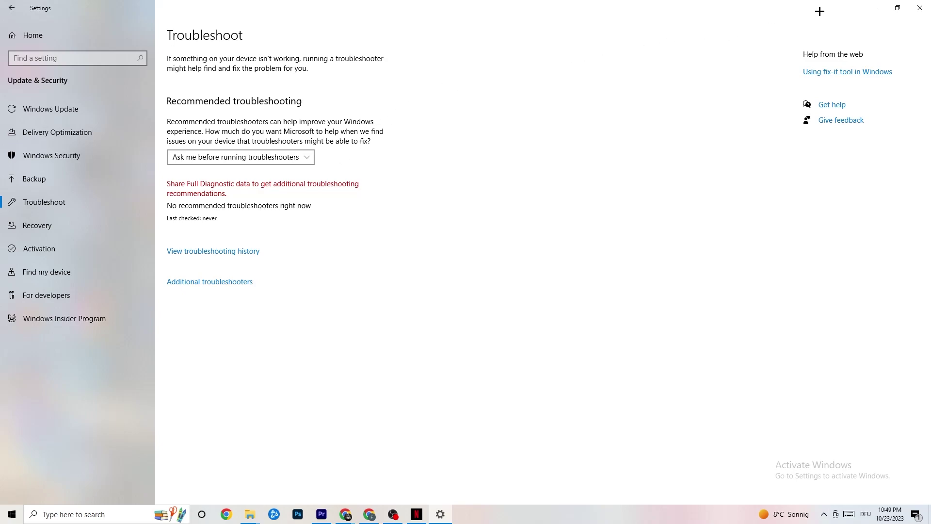
left_click(876, 6)
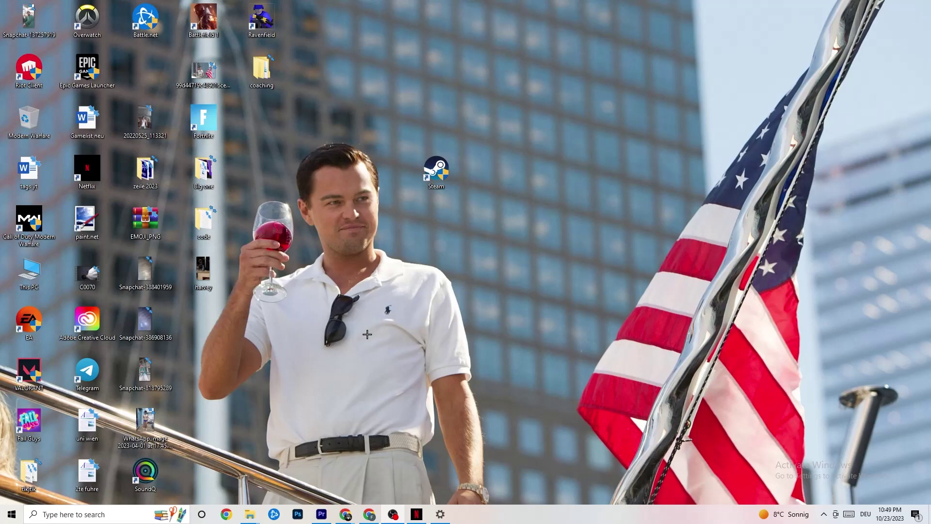
left_click_drag(432, 174, 445, 202)
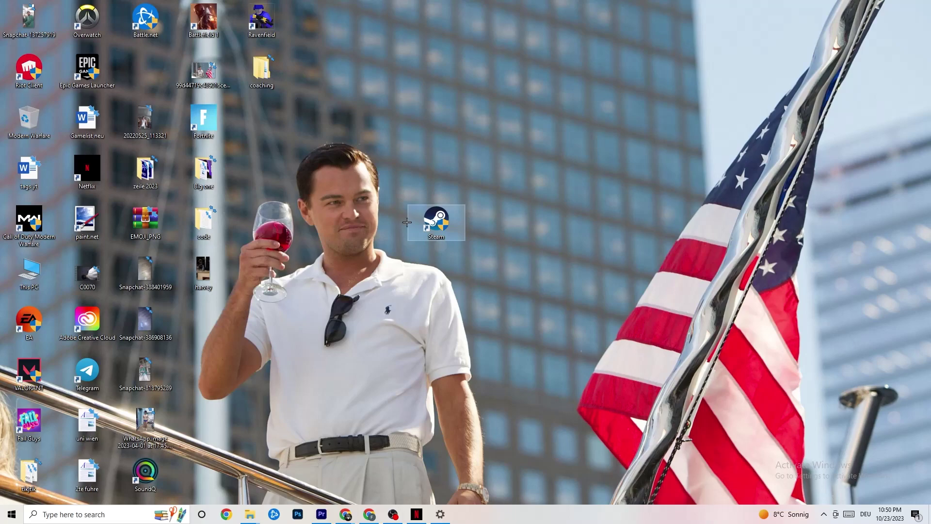
right_click(443, 220)
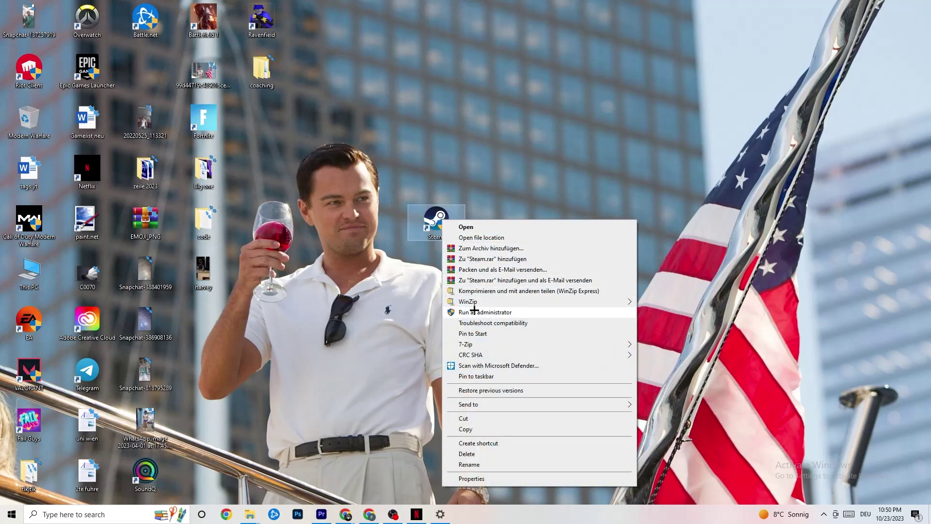
left_click(351, 286)
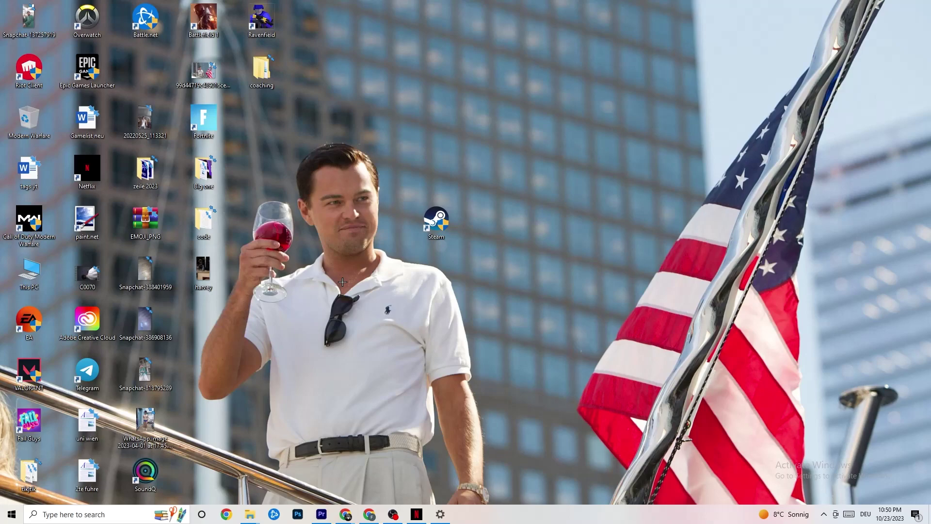
Step: In the Steam shortcut's Properties, enable compatibility mode for Windows 8
left_click_drag(427, 217, 428, 167)
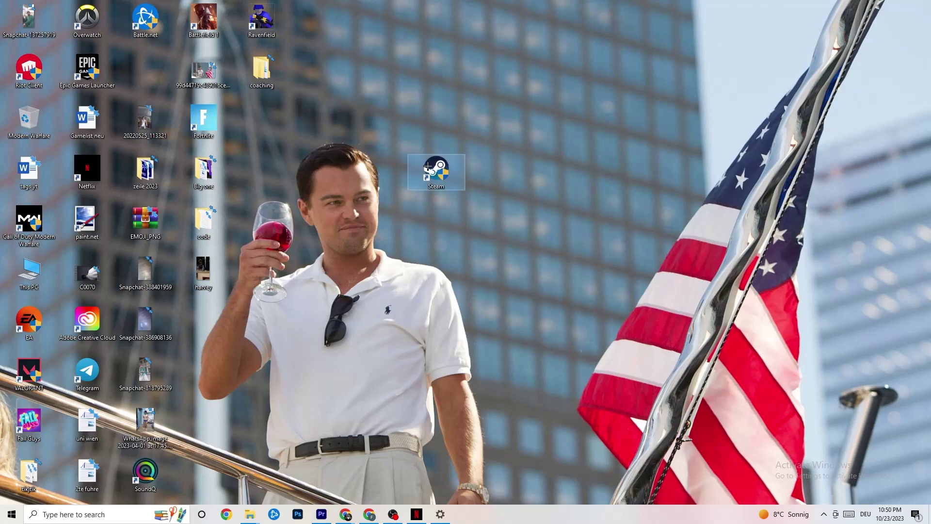
right_click(428, 167)
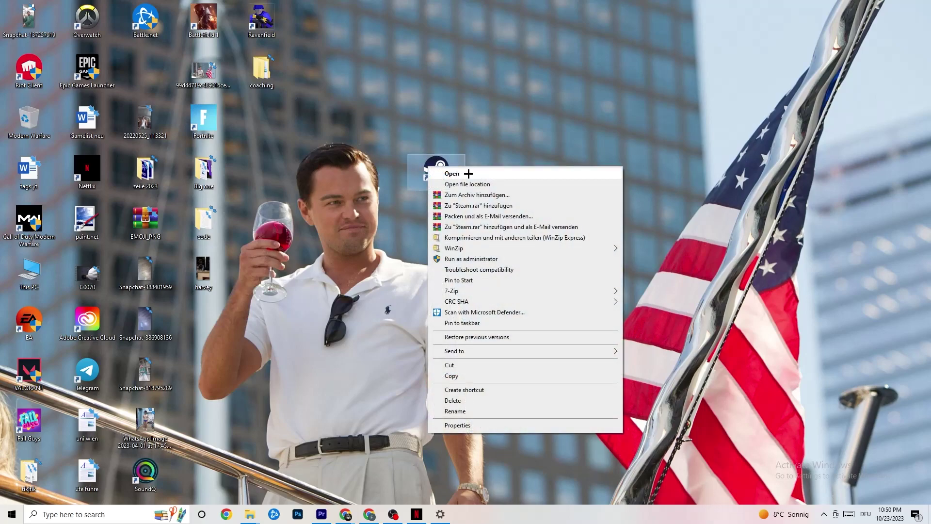
left_click(465, 425)
left_click_drag(505, 176, 454, 83)
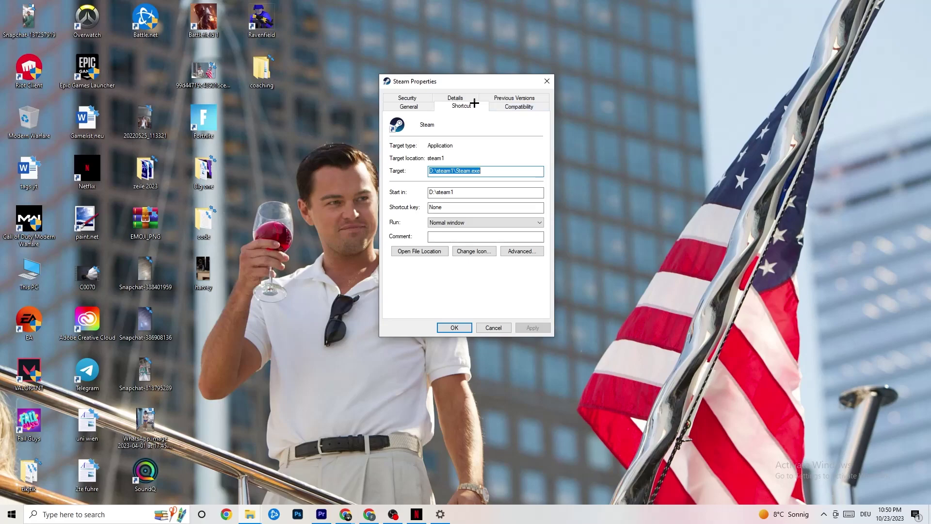
left_click(515, 106)
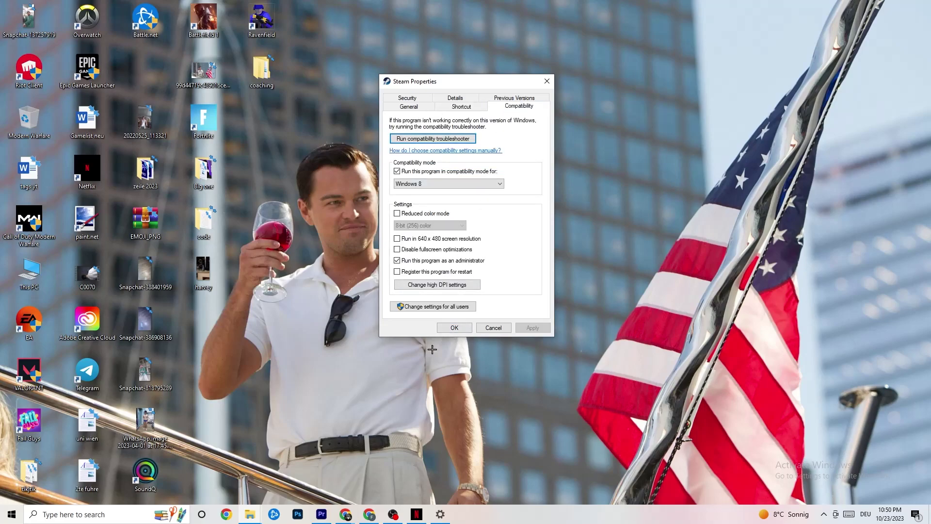
left_click(397, 170)
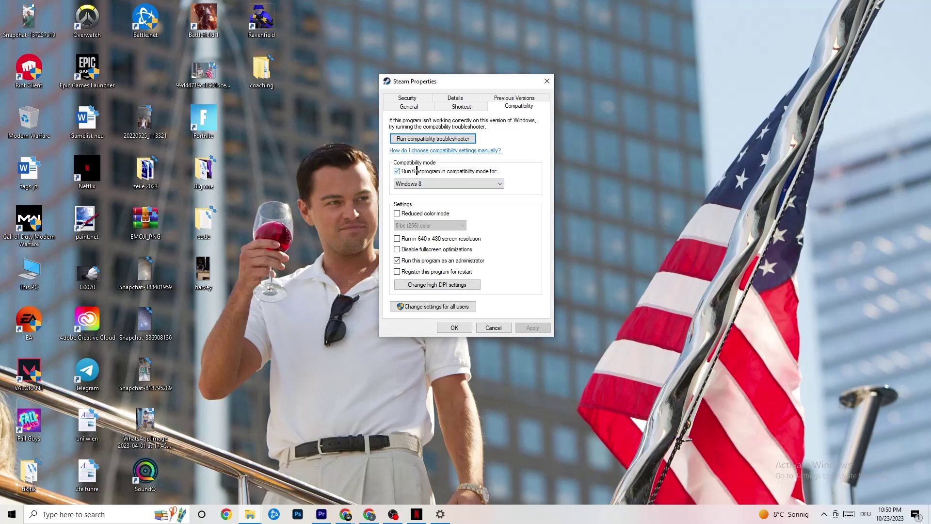
left_click(472, 182)
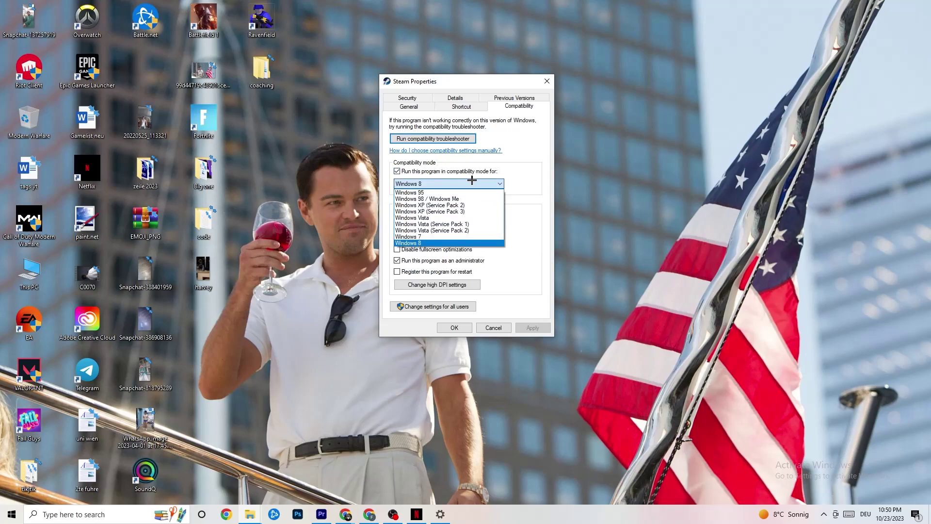
left_click(456, 242)
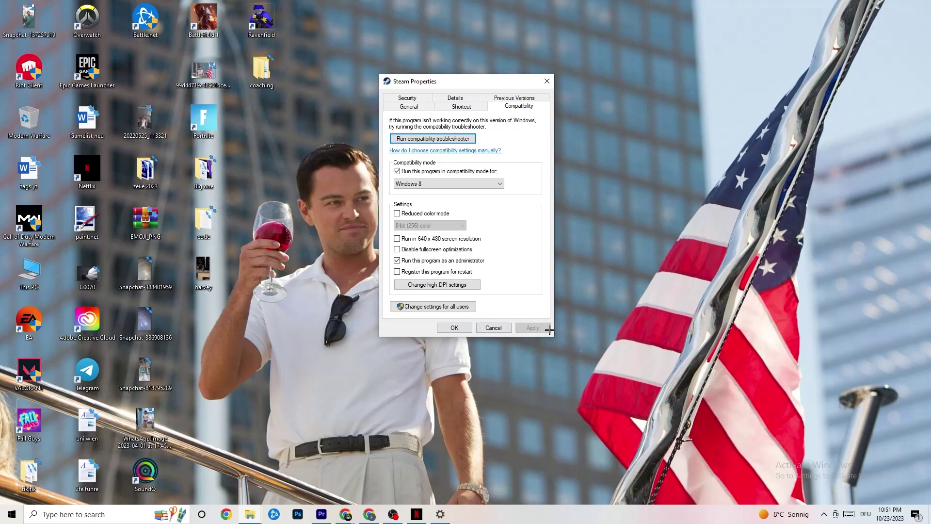
Step: Confirm Steam's compatibility settings with OK, then dismiss the shortcut's context menu
left_click(456, 328)
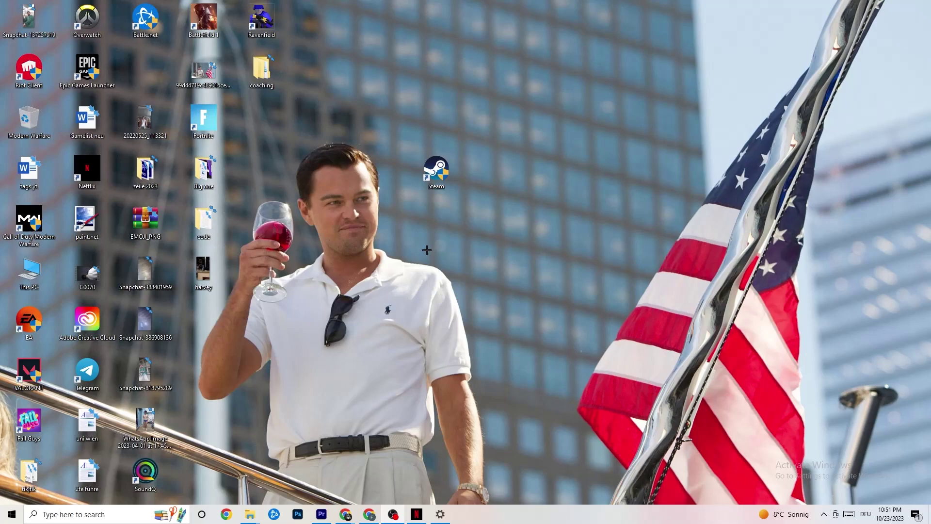
right_click(419, 174)
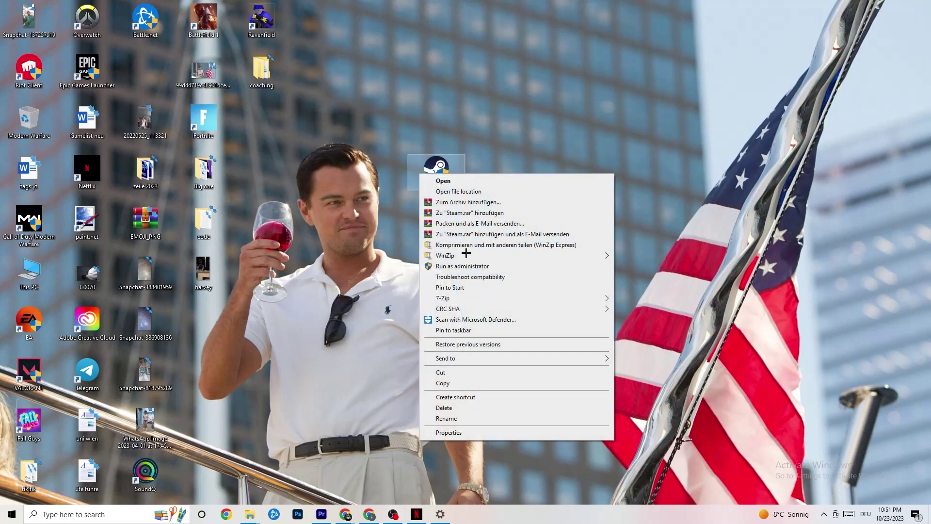
left_click(342, 213)
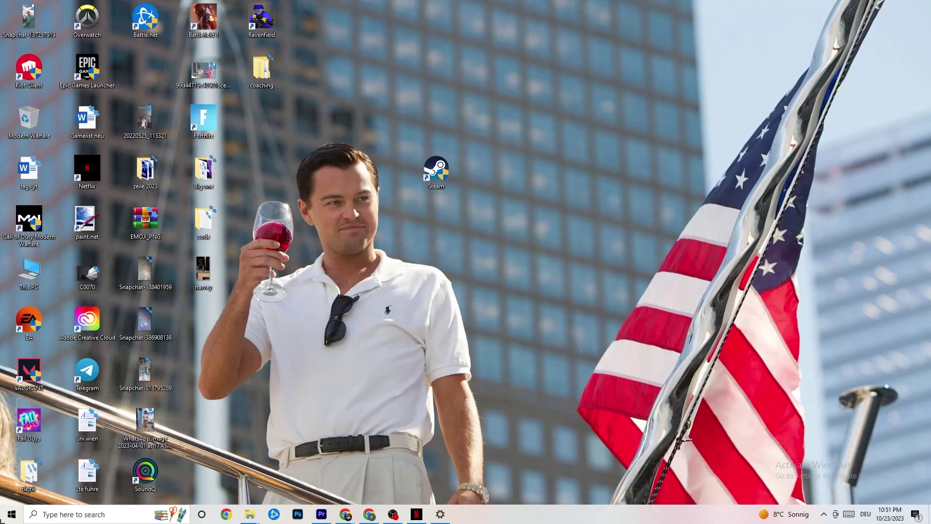
Step: Restore Settings, confirm the Display scale stays at 100%, and go to Power & sleep
left_click(11, 514)
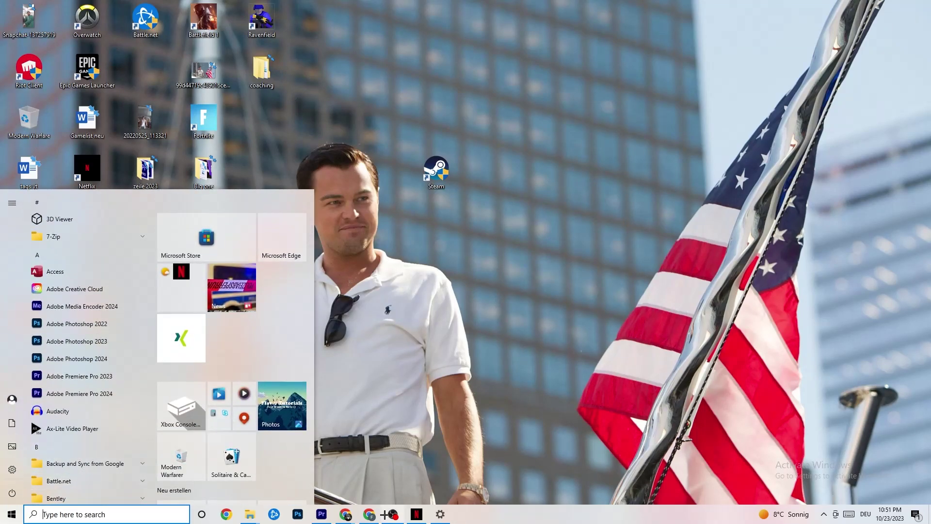
left_click(440, 514)
left_click(33, 35)
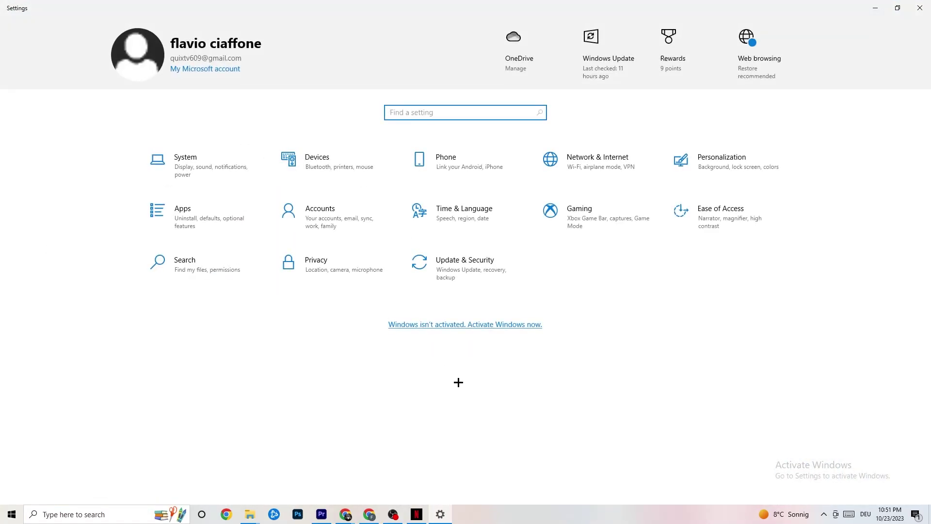
left_click(219, 175)
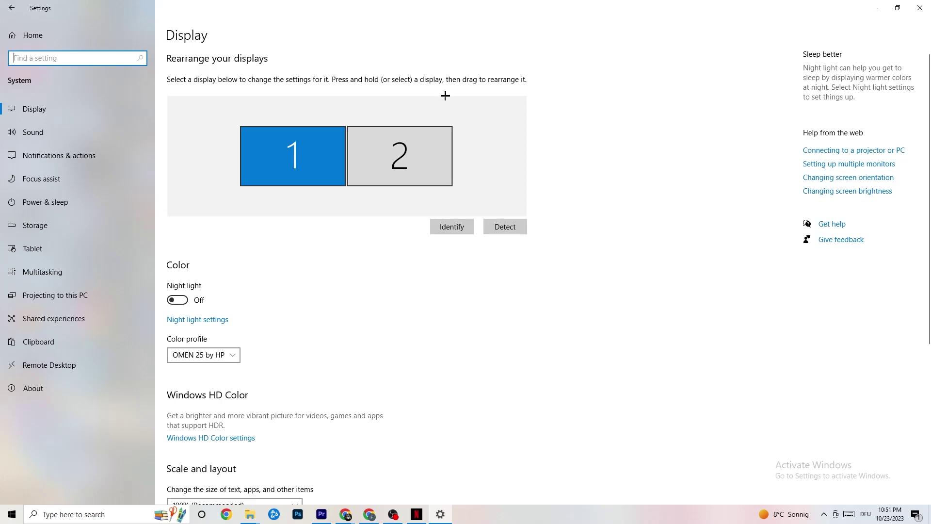
scroll(244, 219, "down", 5)
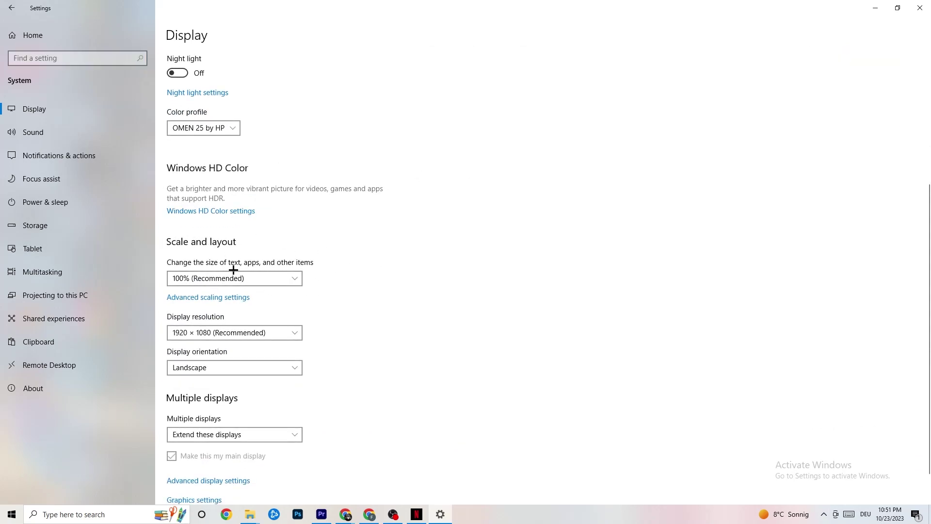
left_click(293, 272)
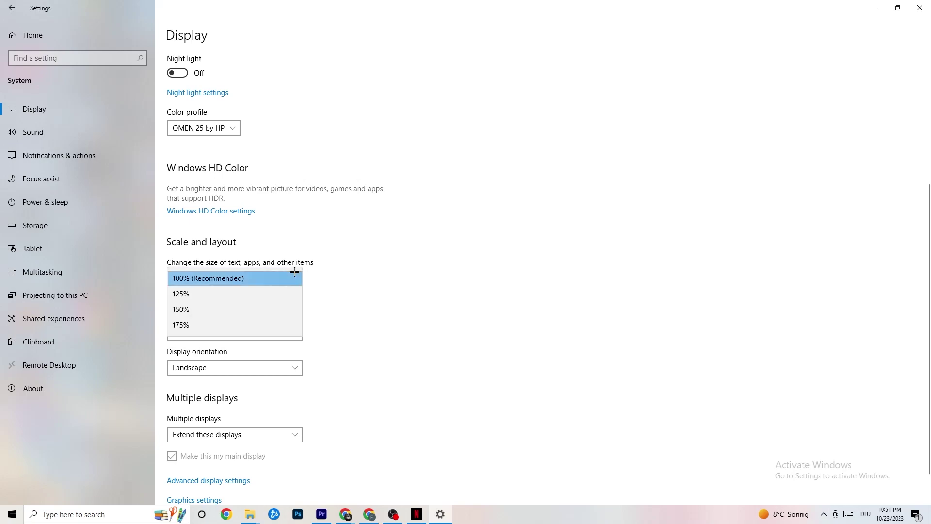
left_click(422, 238)
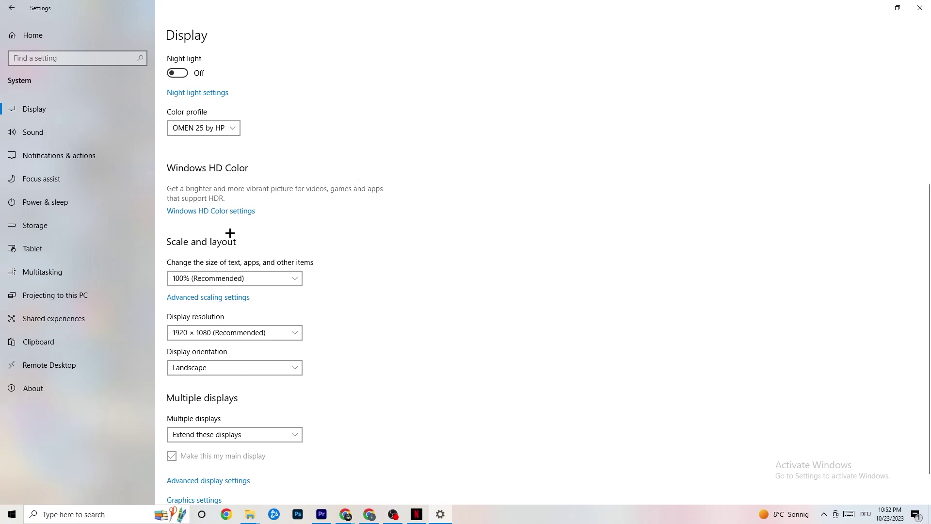
left_click(61, 201)
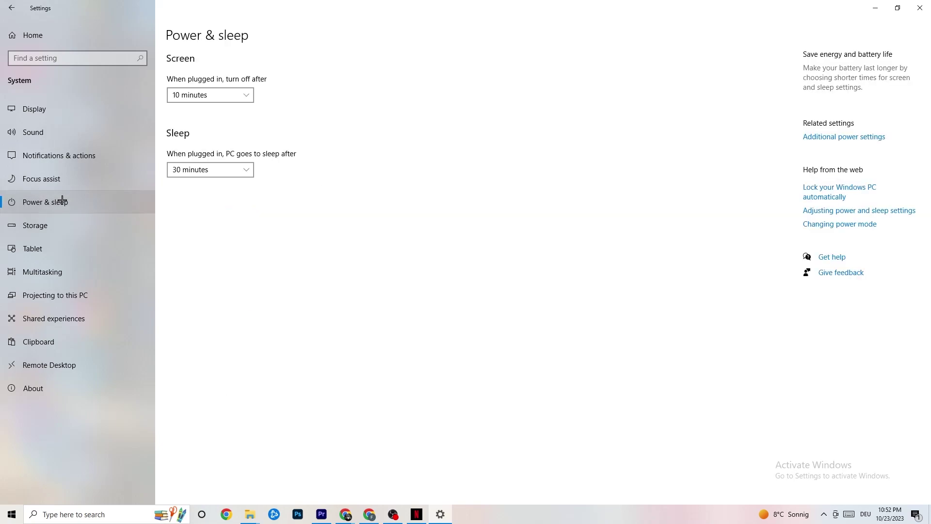
Step: Check the Balanced plan in Additional power options, then close the Power Options window
left_click(852, 139)
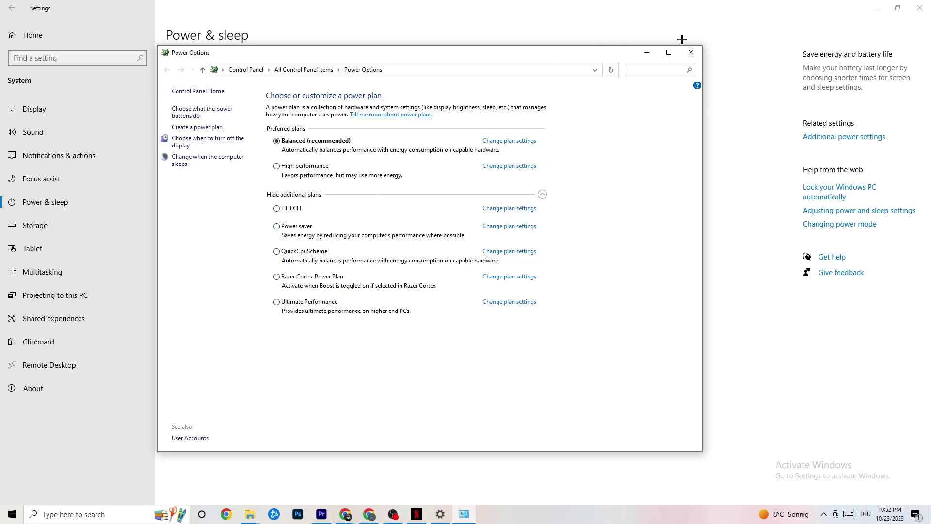
left_click(689, 54)
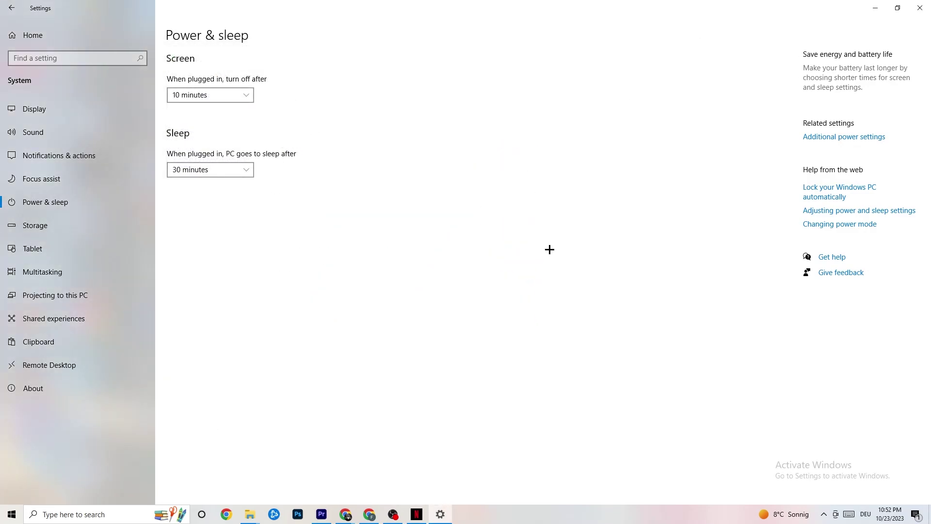
Step: Keep Storage Sense running every week with recycle bin cleanup after 14 days
left_click(67, 225)
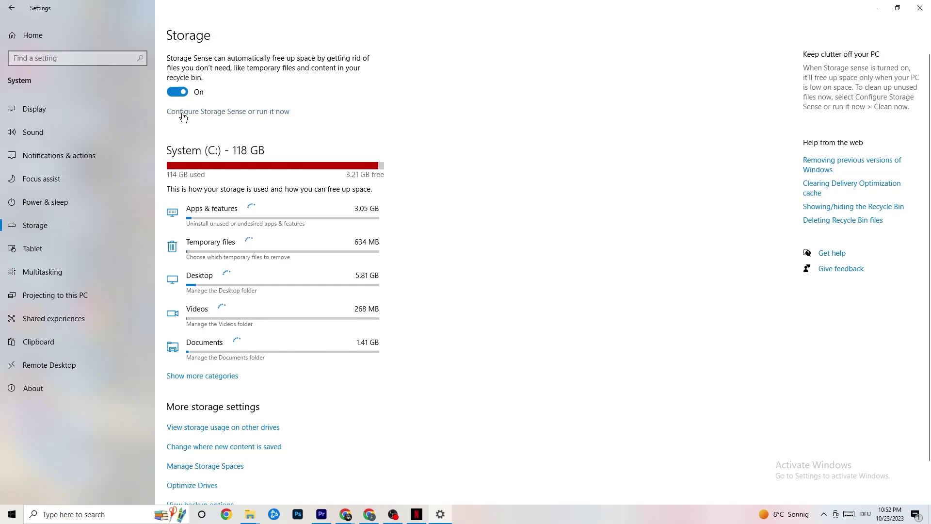
left_click(259, 112)
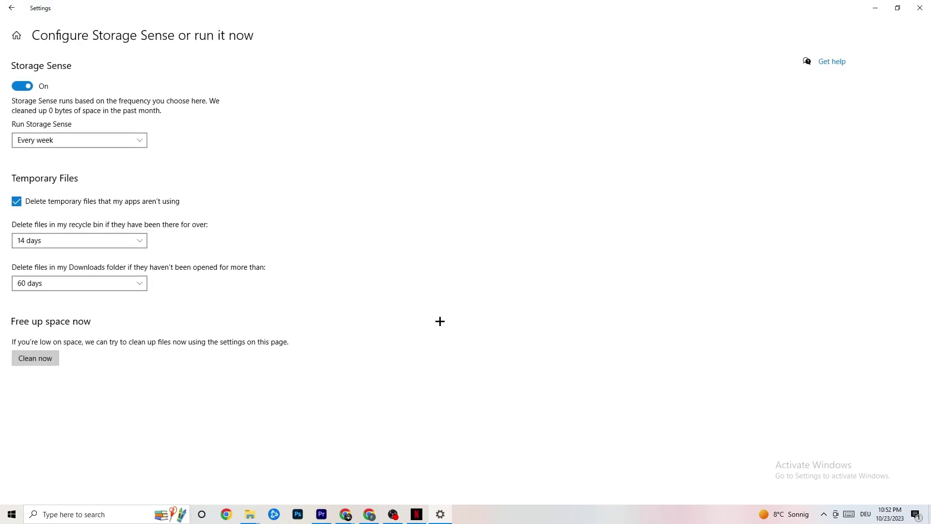
left_click(110, 137)
left_click(377, 181)
left_click(56, 140)
left_click(168, 108)
left_click(97, 241)
left_click(97, 241)
Step: Go back to the Settings home and open Gaming's Xbox Game Bar page
left_click(20, 9)
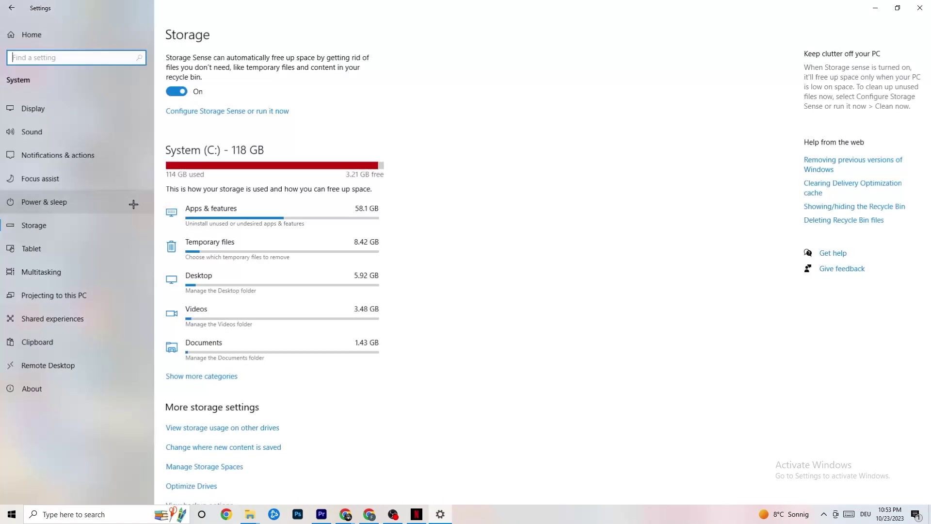
left_click(7, 13)
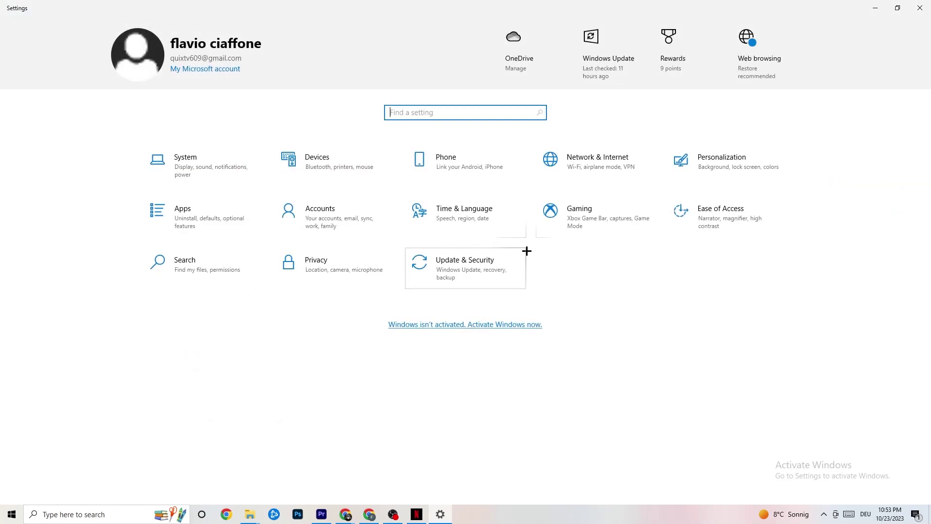
left_click(598, 218)
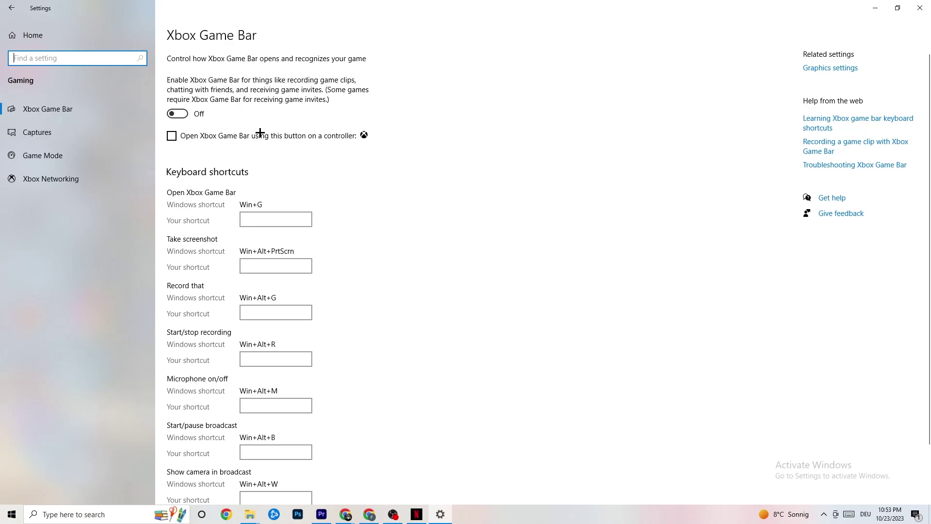
Step: Open the Captures page to check that background and audio recording are off at 30 fps
left_click(61, 126)
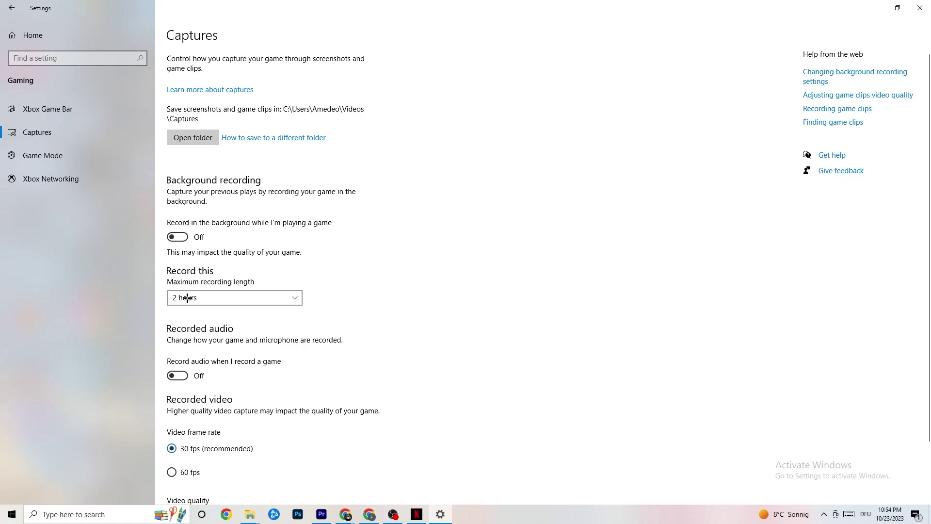
Step: Open the Game Mode page to confirm Game Mode is on
left_click(48, 154)
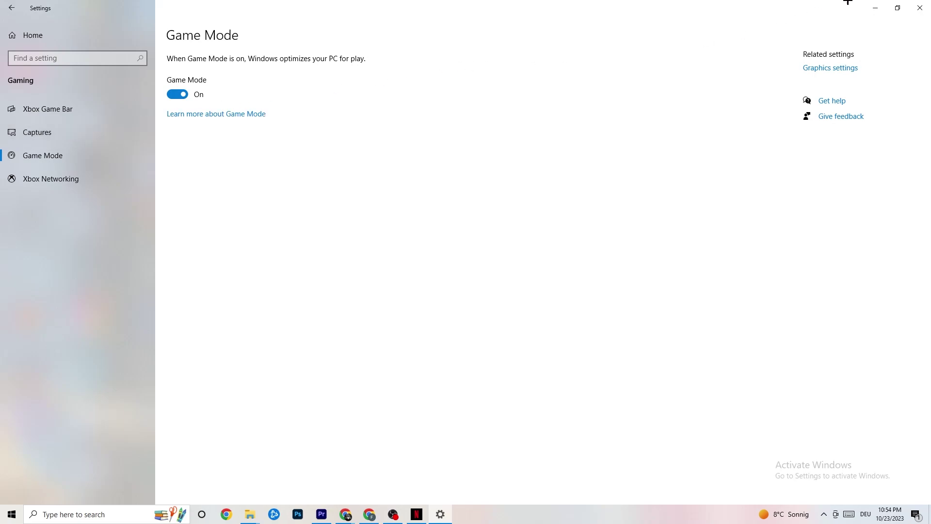
Step: Close Settings and launch Task Manager from the taskbar's shortcut menu
left_click(915, 8)
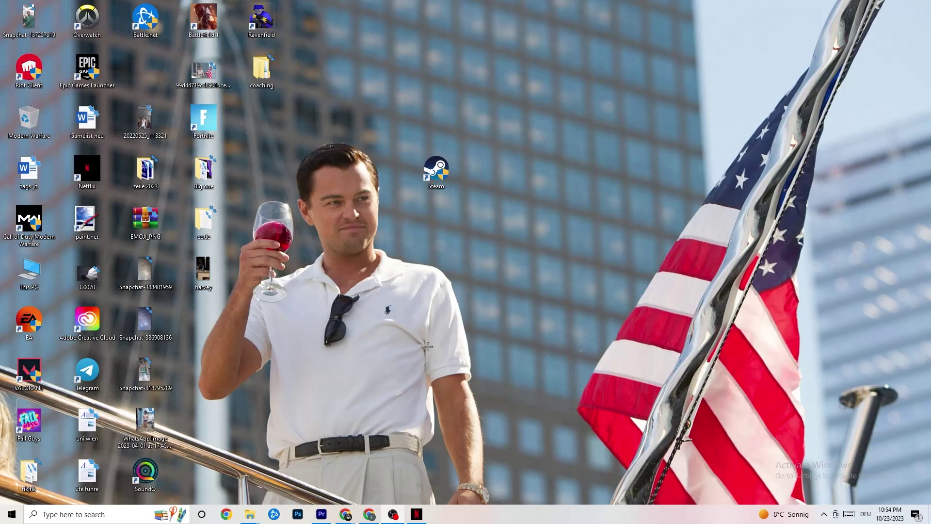
right_click(475, 521)
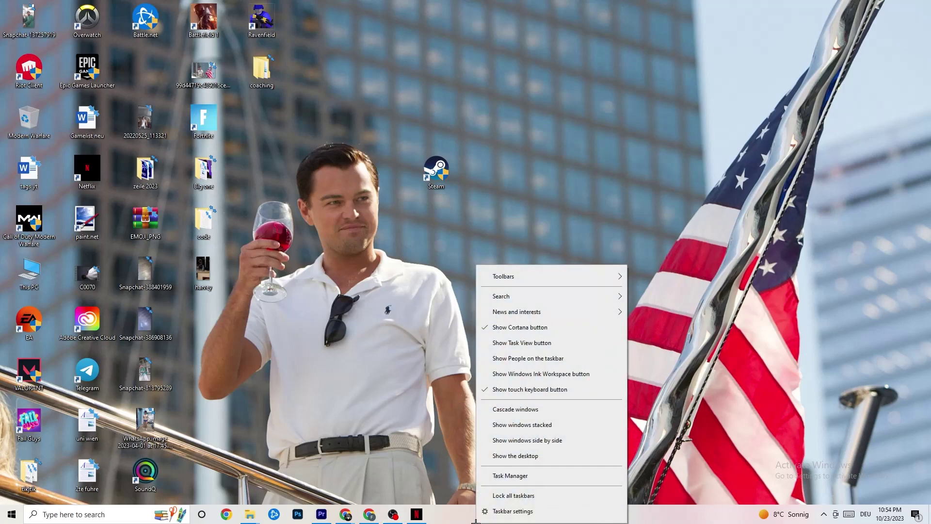
left_click(494, 480)
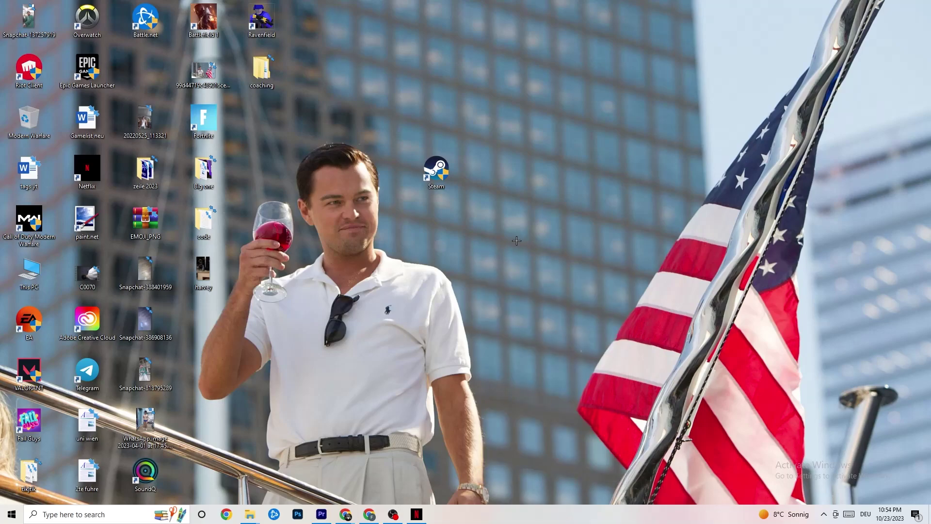
Step: Maximize Task Manager, browse the process list, and inspect Netflix's options without ending it
left_click(538, 25)
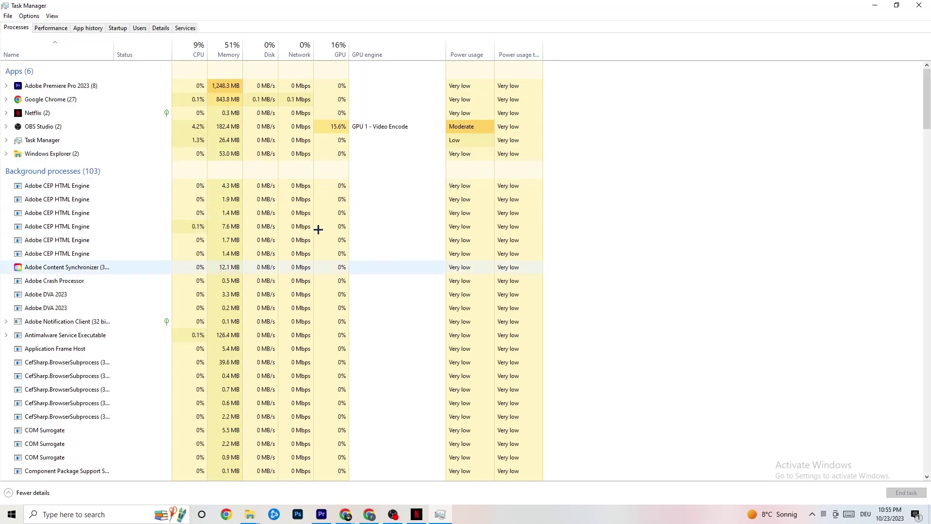
scroll(205, 362, "down", 3)
scroll(193, 340, "down", 5)
scroll(182, 318, "up", 8)
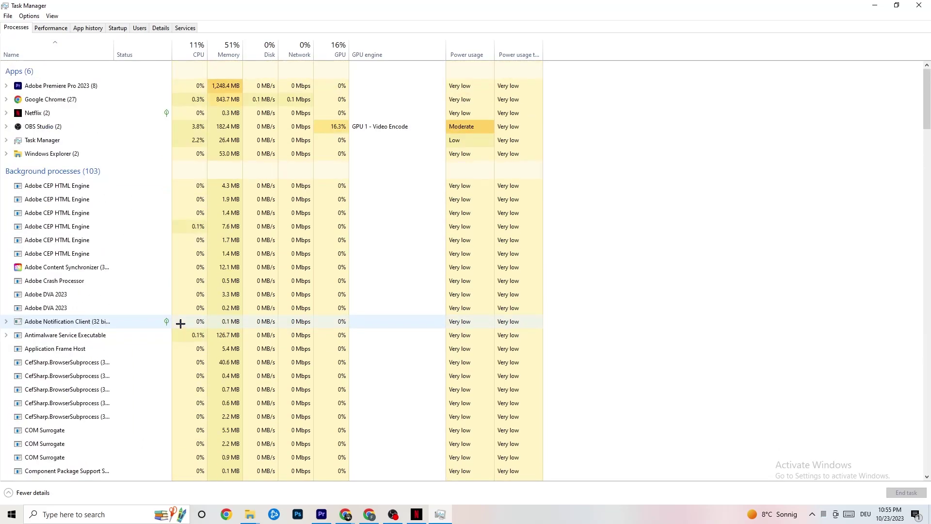
scroll(151, 284, "down", 3)
scroll(151, 284, "up", 4)
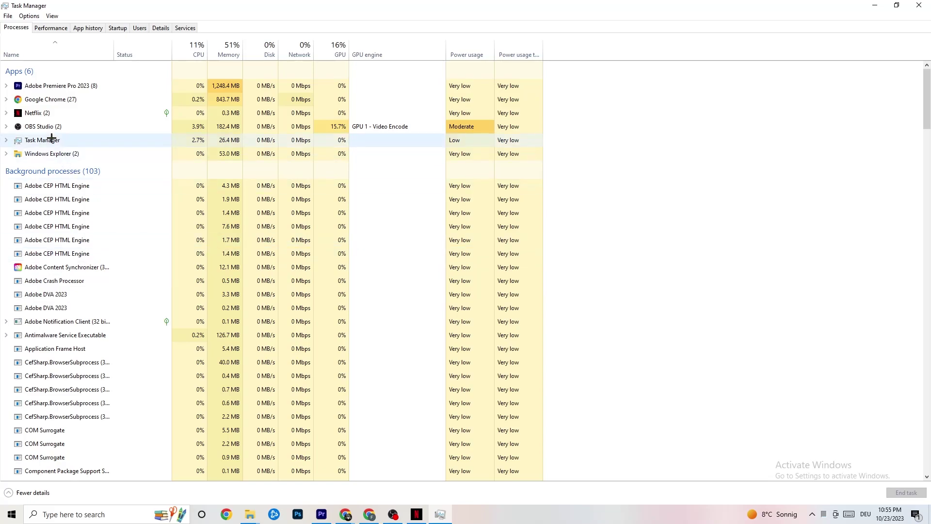
right_click(78, 115)
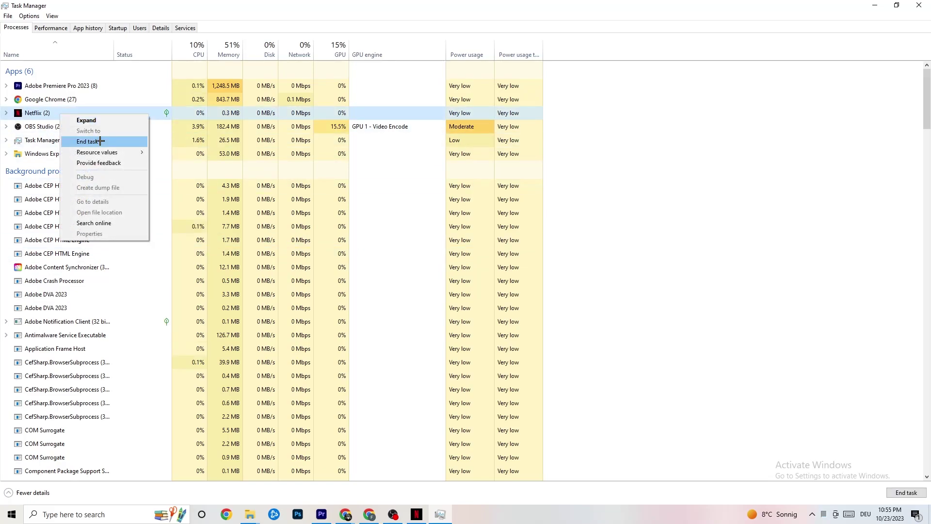
left_click(692, 156)
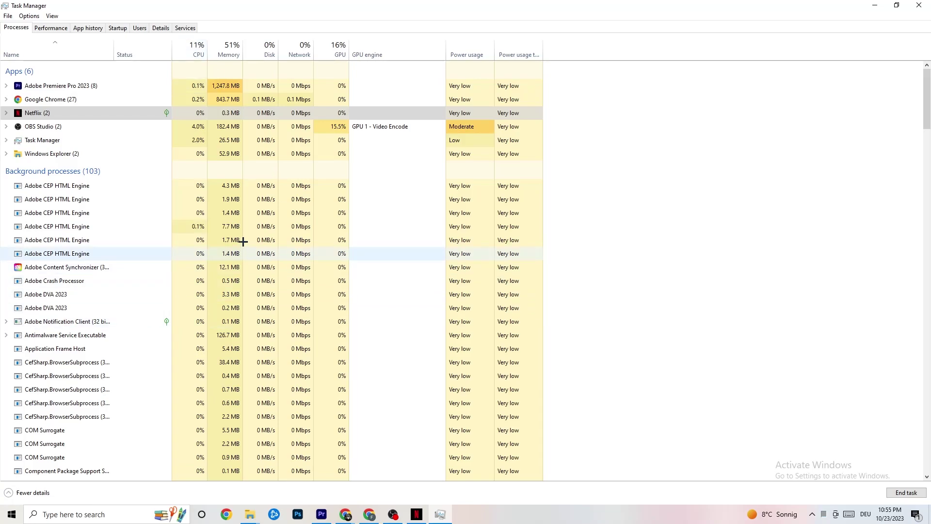
Step: On the Details tab, confirm Adobe Premiere's priority stays Normal, then show the Startup apps
left_click(152, 29)
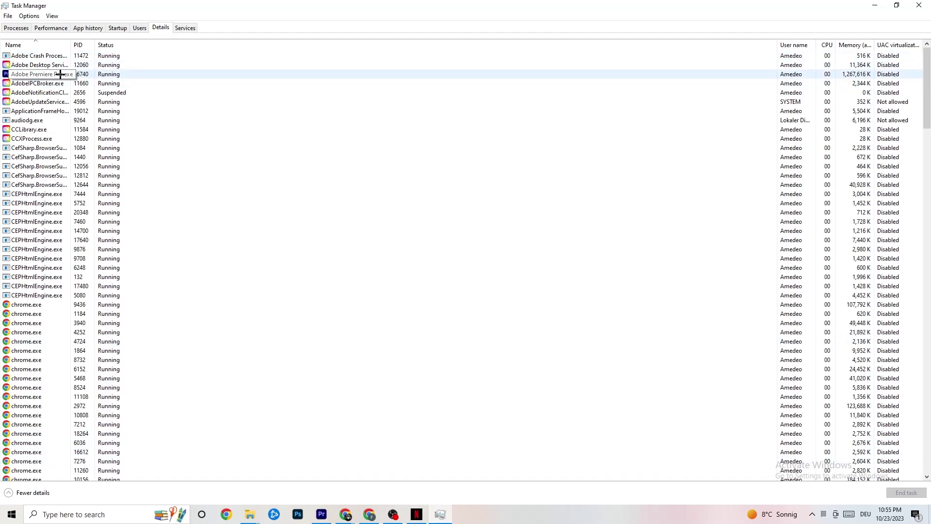
right_click(91, 76)
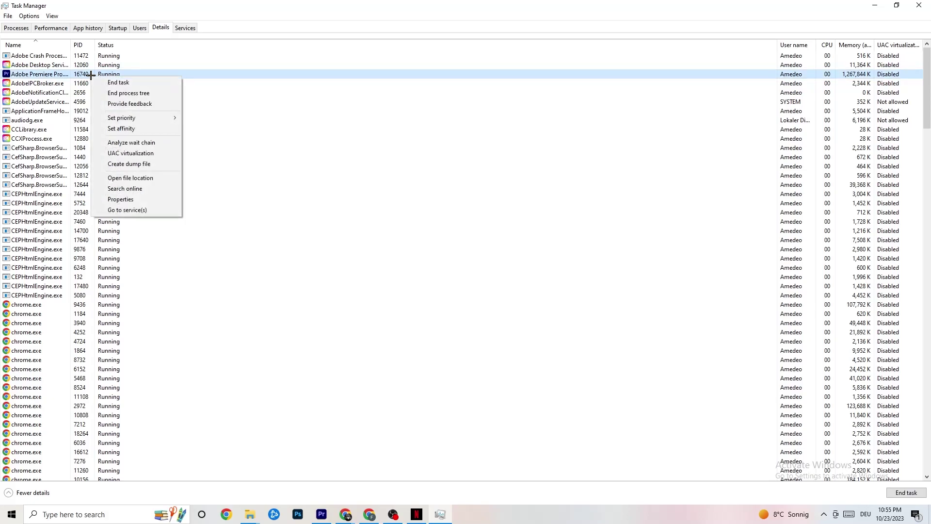
mouse_move(143, 117)
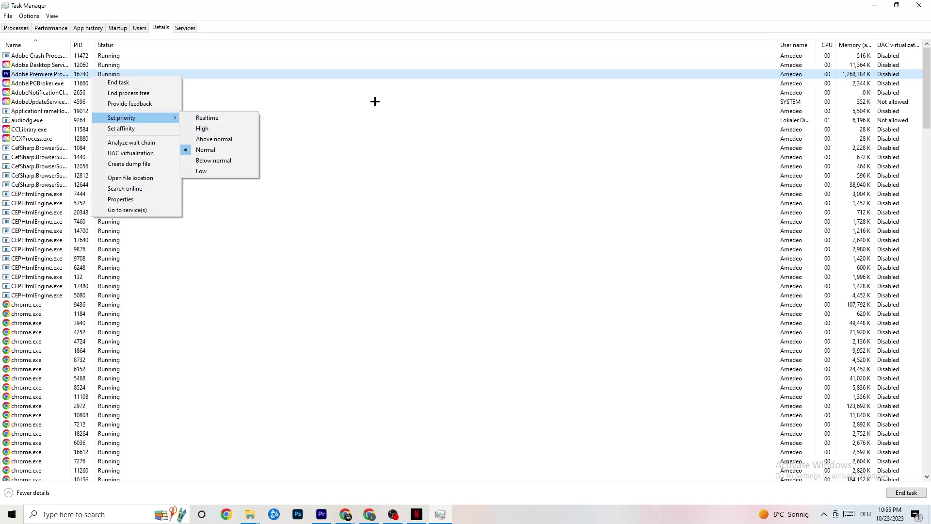
left_click(154, 118)
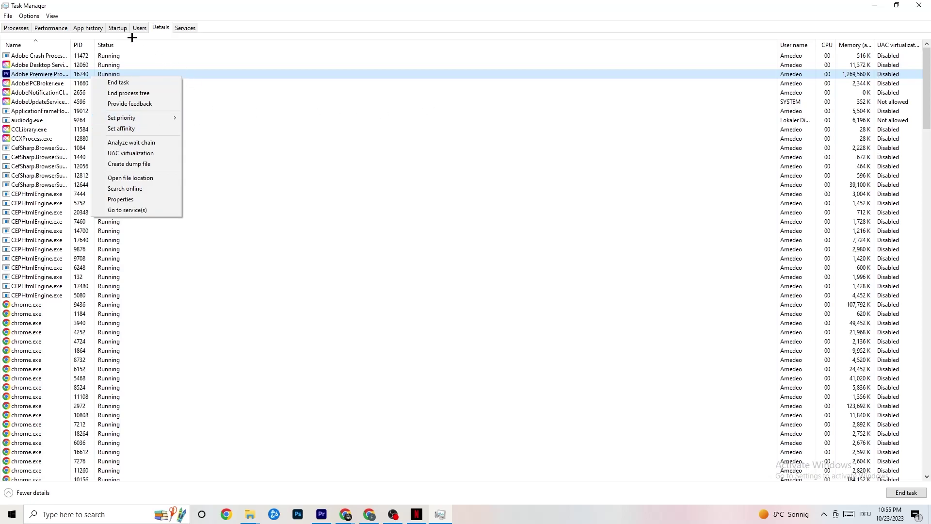
left_click(118, 28)
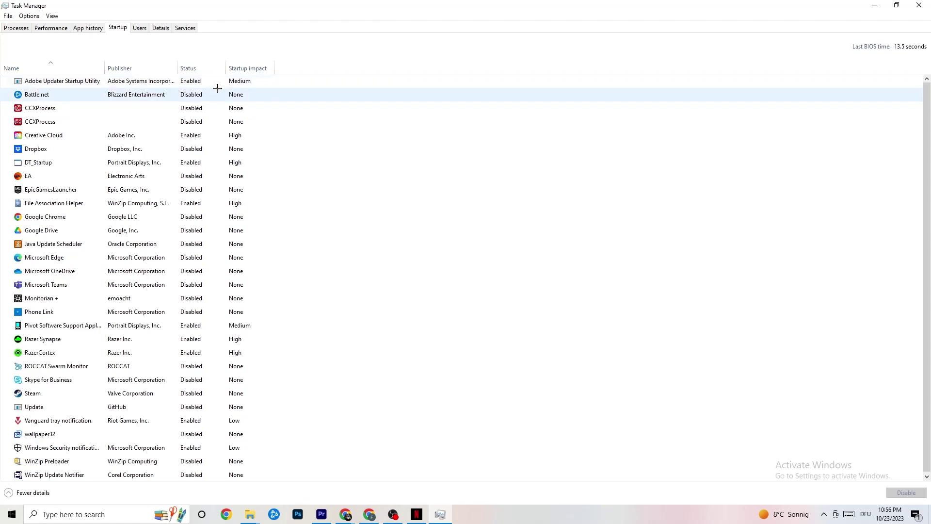
Step: Inspect the Google Drive and Portrait Displays startup entries unchanged, then close Task Manager
right_click(134, 231)
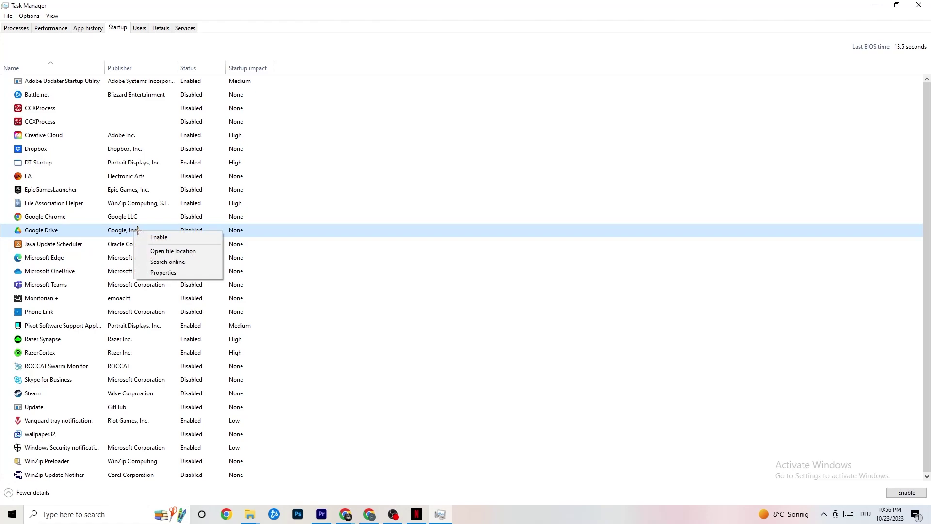
right_click(184, 325)
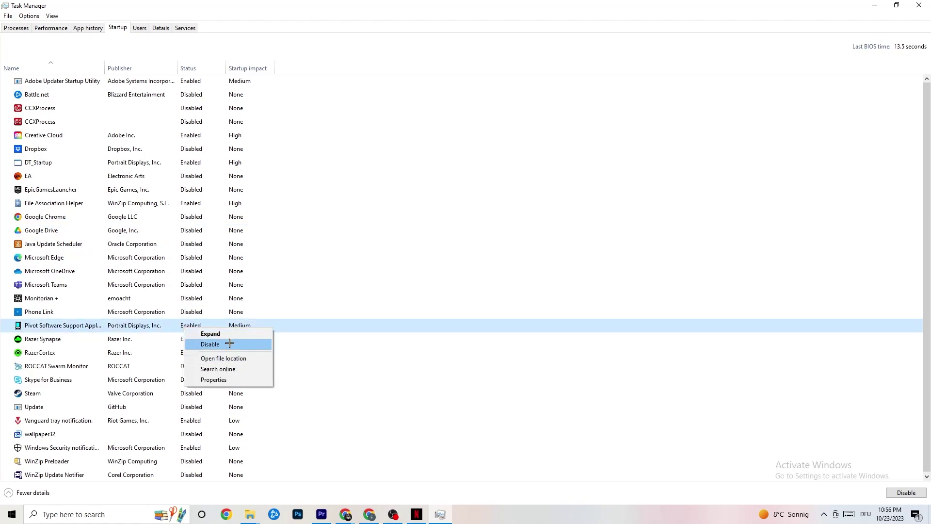
left_click(377, 15)
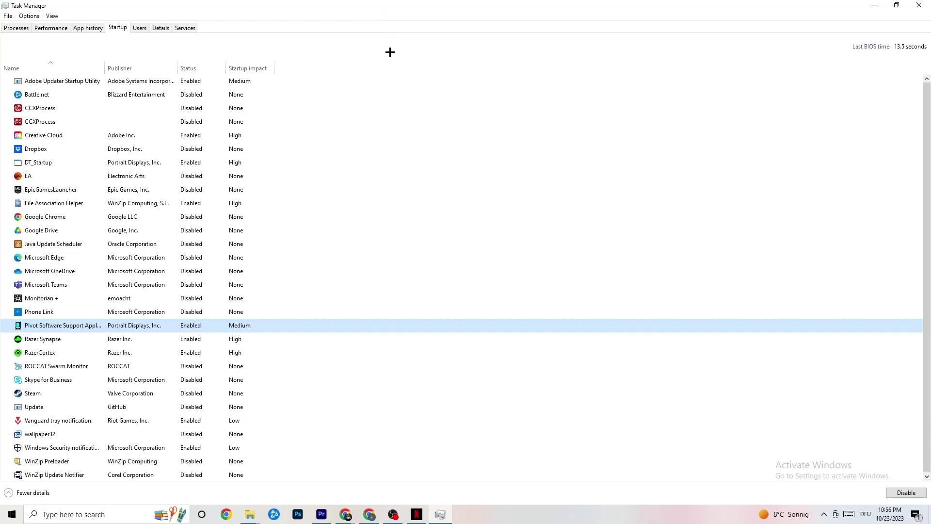
left_click(919, 5)
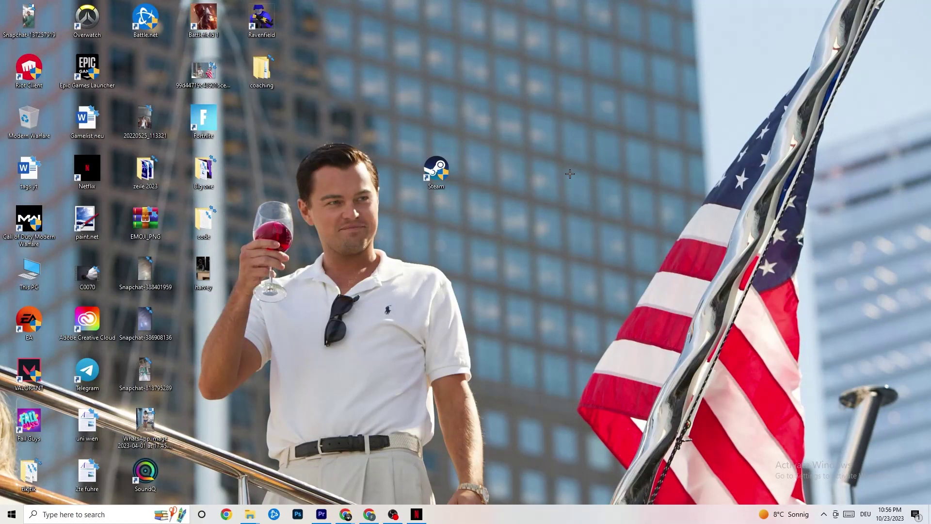